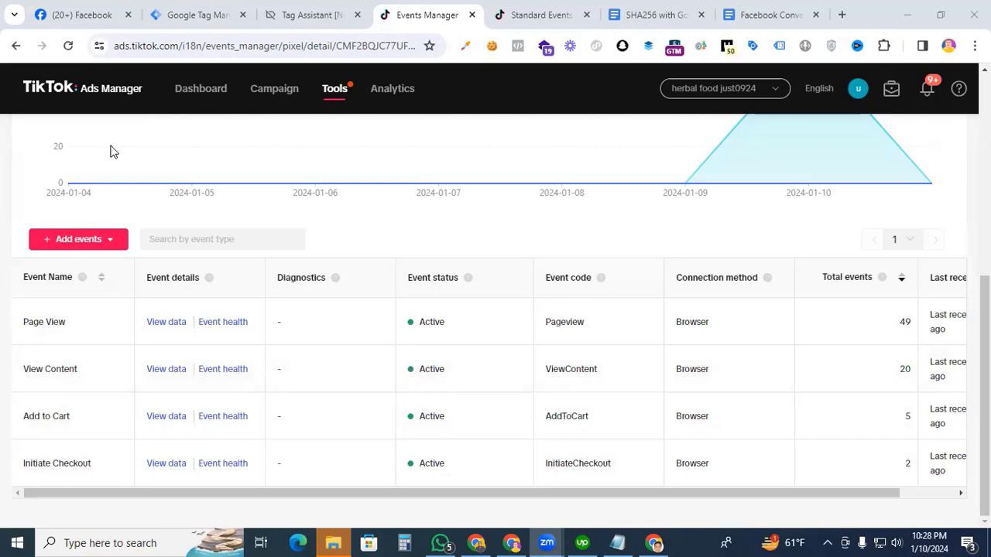
Step: Switch to the Tiktok Browser Side workspace in Google Tag Manager after reviewing the pixel's events
{"action": "left_click", "coordinate": [180, 17]}
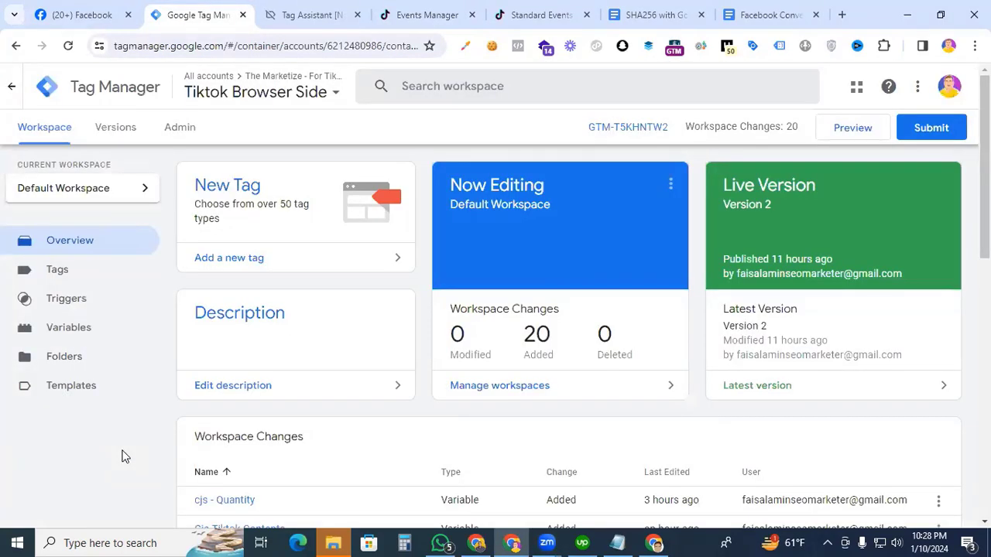
Step: Start a new trigger of the Custom Event type
{"action": "left_click", "coordinate": [69, 299]}
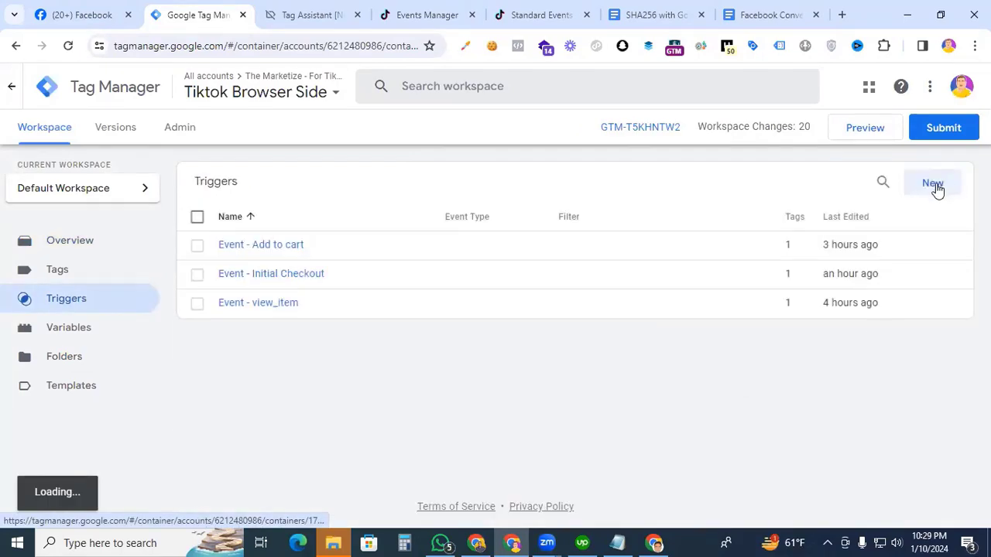
{"action": "left_click", "coordinate": [937, 191]}
{"action": "scroll", "coordinate": [675, 436], "scroll_direction": "down", "scroll_amount": 3}
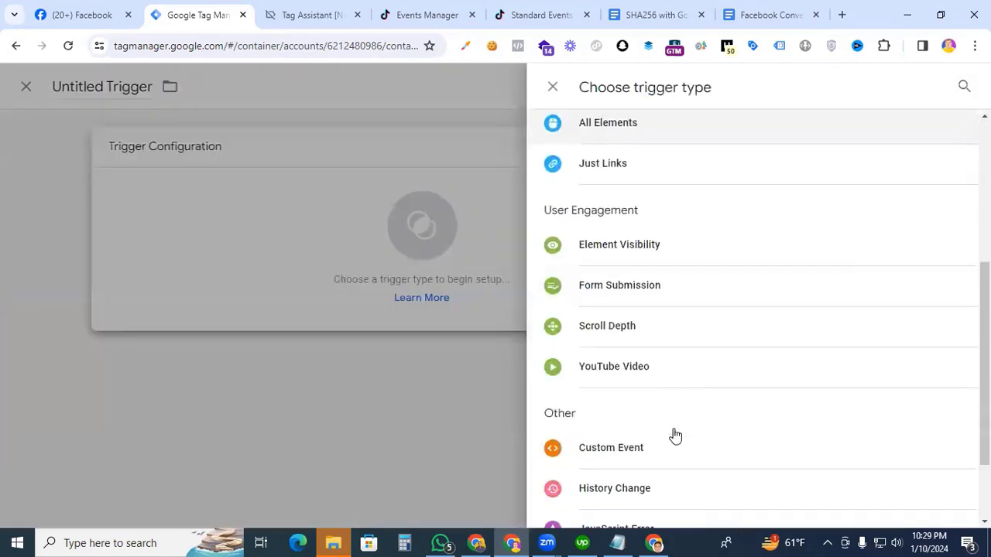
{"action": "left_click", "coordinate": [659, 450]}
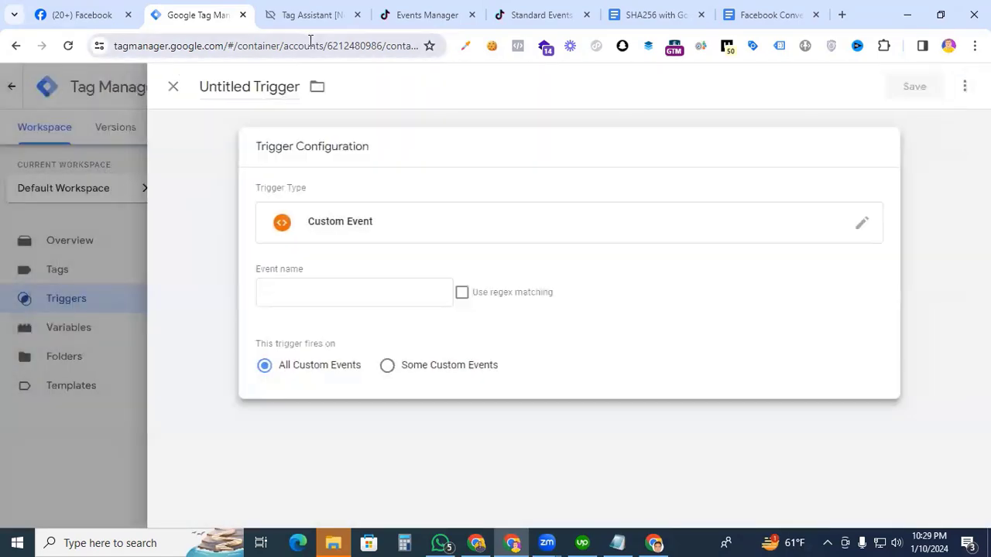
Step: Copy 'purchase' from Tag Assistant's data layer push into the trigger's Event name
{"action": "left_click", "coordinate": [298, 15]}
{"action": "scroll", "coordinate": [240, 328], "scroll_direction": "up", "scroll_amount": 2}
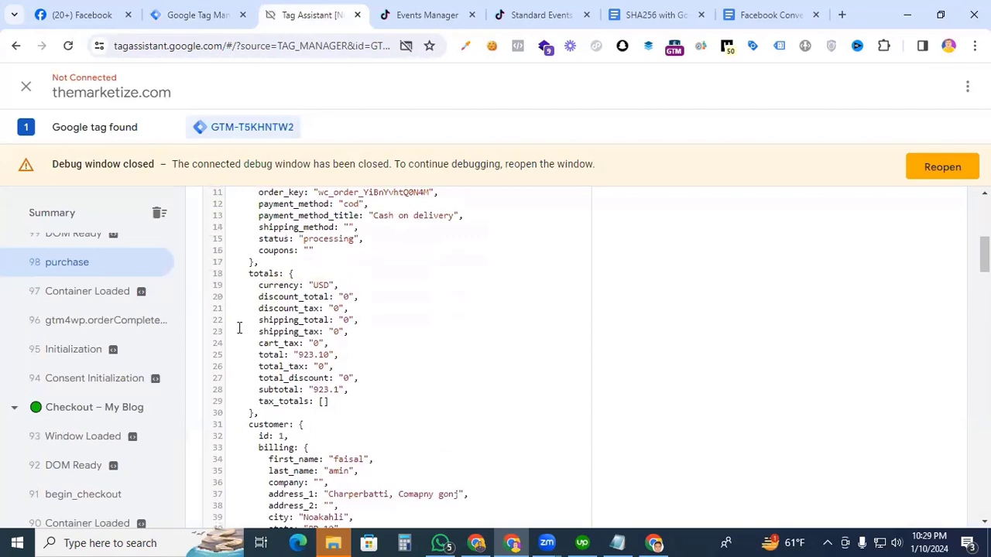
{"action": "scroll", "coordinate": [239, 329], "scroll_direction": "up", "scroll_amount": 5}
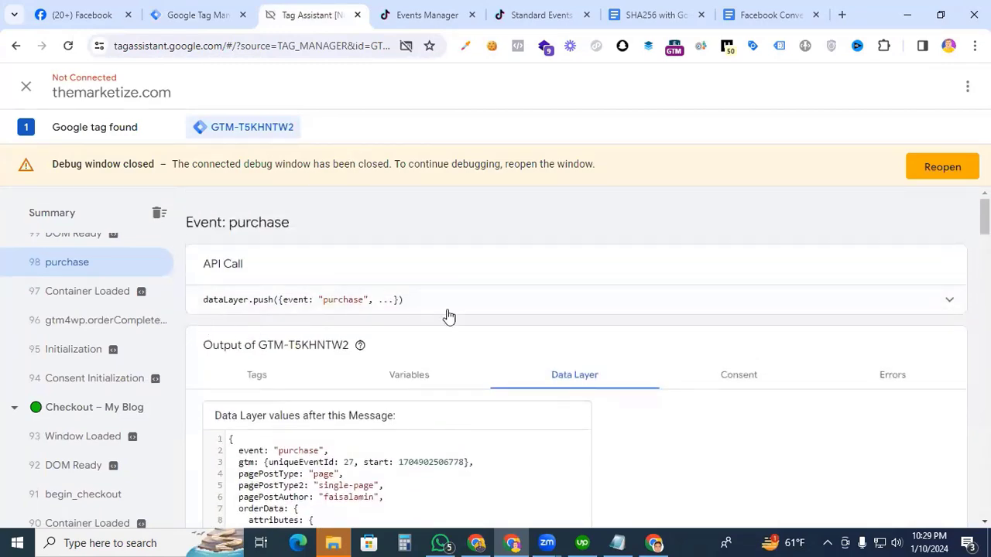
{"action": "left_click", "coordinate": [506, 316]}
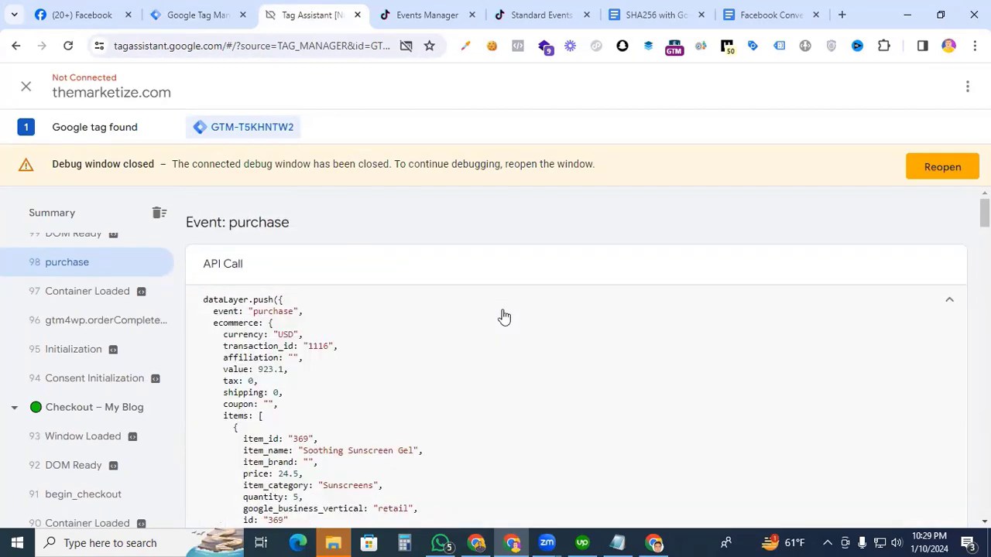
{"action": "left_click_drag", "start_coordinate": [295, 312], "coordinate": [256, 313]}
{"action": "key", "text": "ctrl+c"}
{"action": "left_click", "coordinate": [198, 15]}
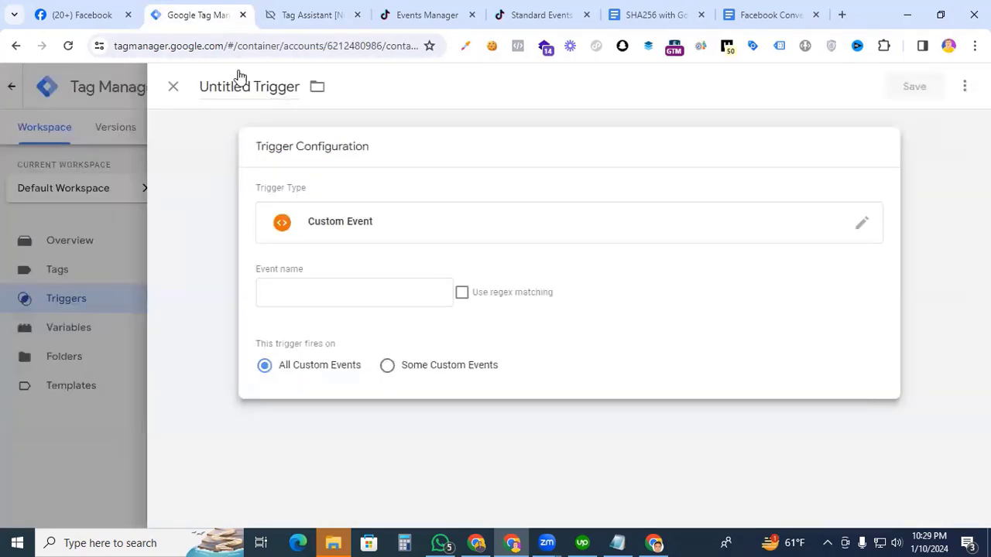
{"action": "left_click", "coordinate": [327, 292]}
{"action": "key", "text": "ctrl+v"}
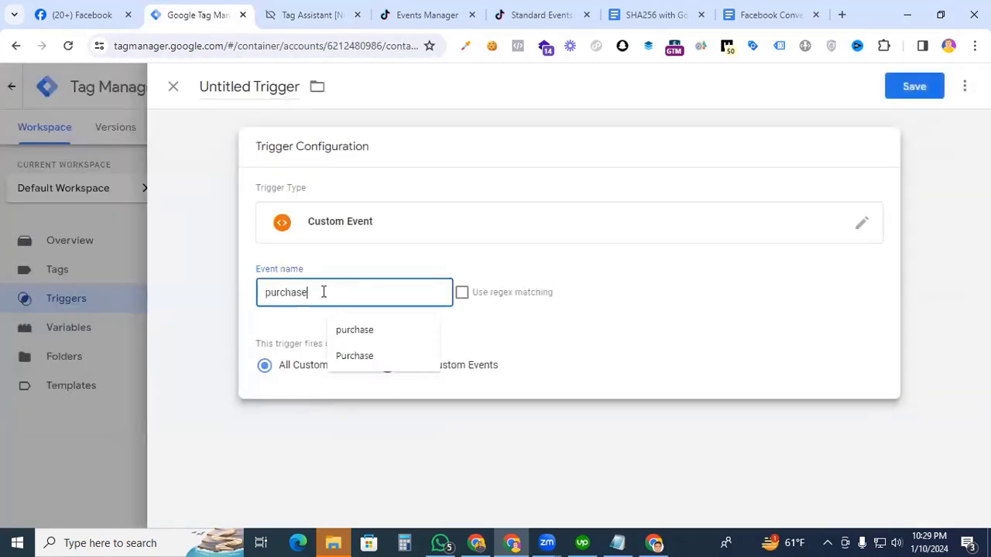
Step: Name the trigger 'Event - Tiktok purchase' and save it
{"action": "left_click", "coordinate": [238, 87]}
{"action": "type", "text": "Event"}
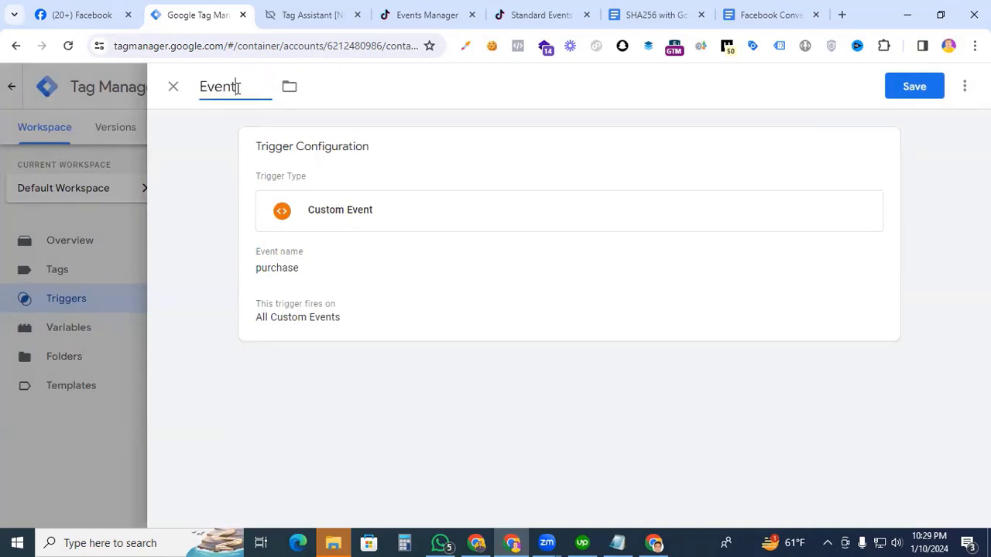
{"action": "type", "text": " - Tiktok purchase"}
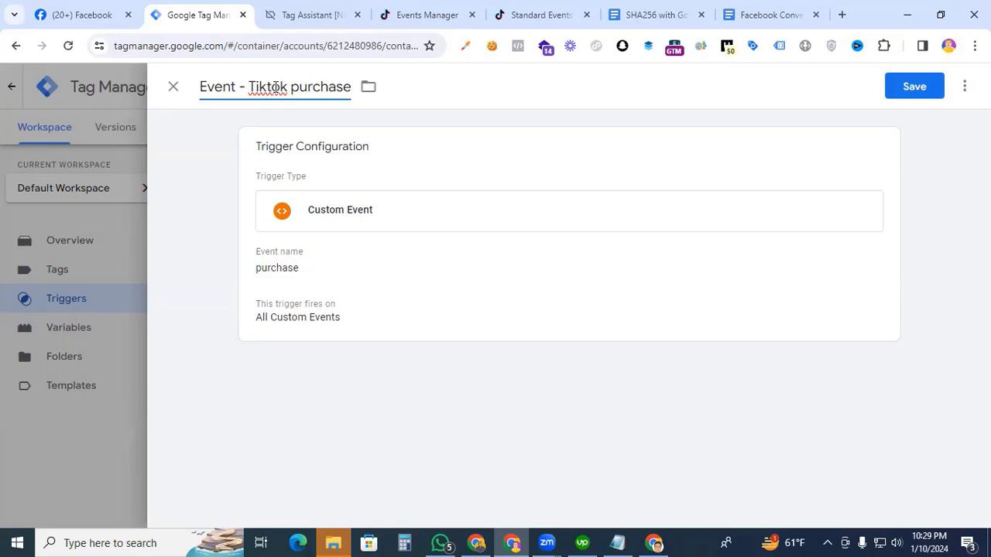
{"action": "left_click", "coordinate": [900, 87]}
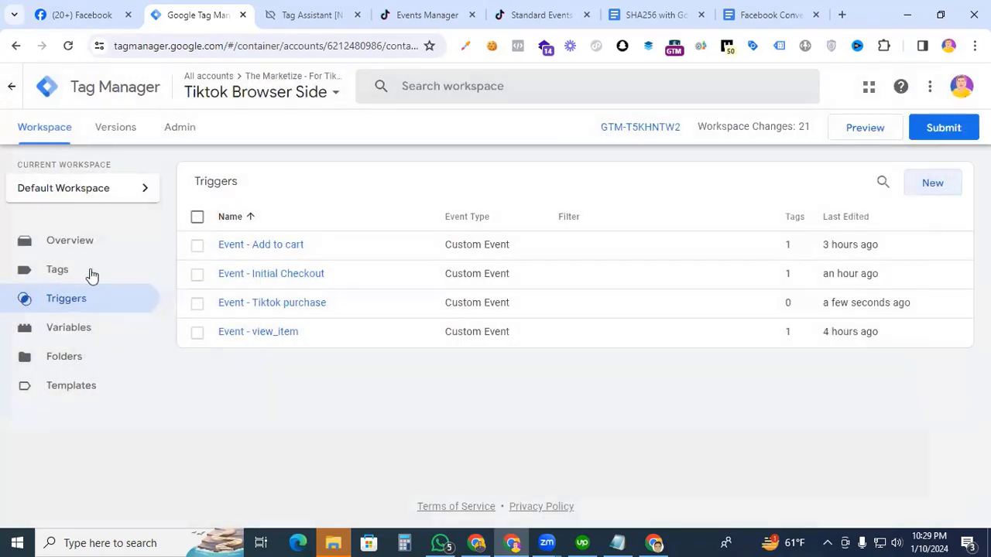
Step: Start a new tag of the TikTok Pixel type
{"action": "left_click", "coordinate": [88, 270]}
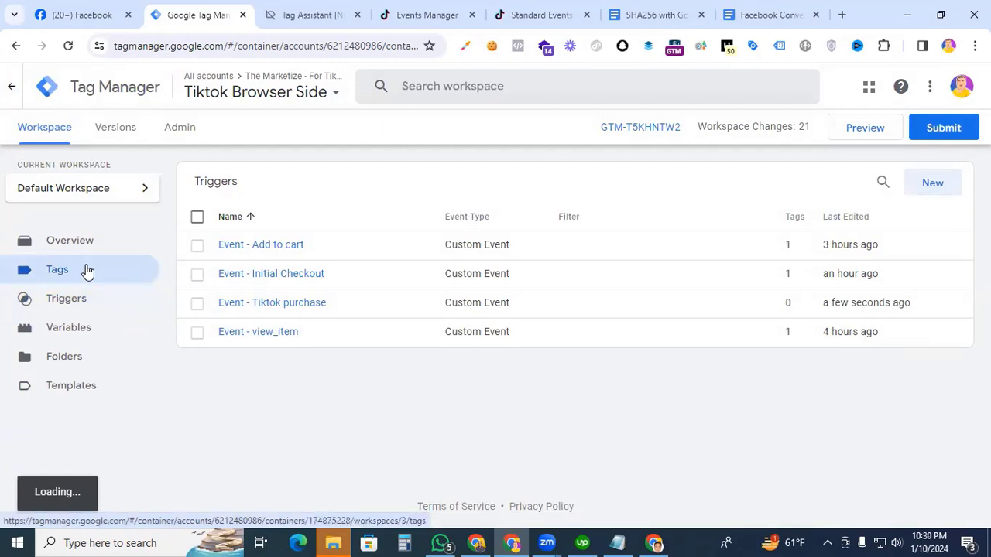
{"action": "left_click", "coordinate": [933, 186]}
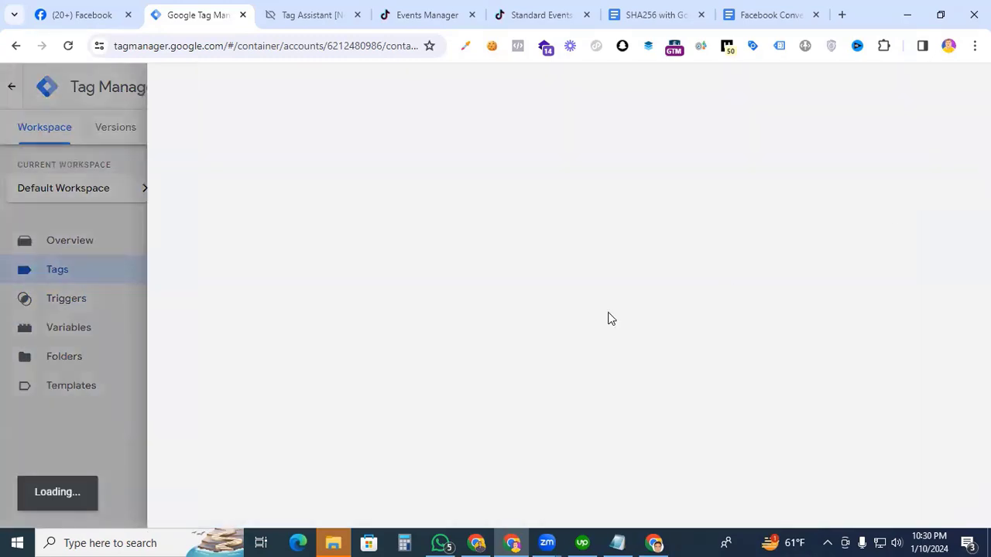
{"action": "scroll", "coordinate": [676, 317], "scroll_direction": "down", "scroll_amount": 3}
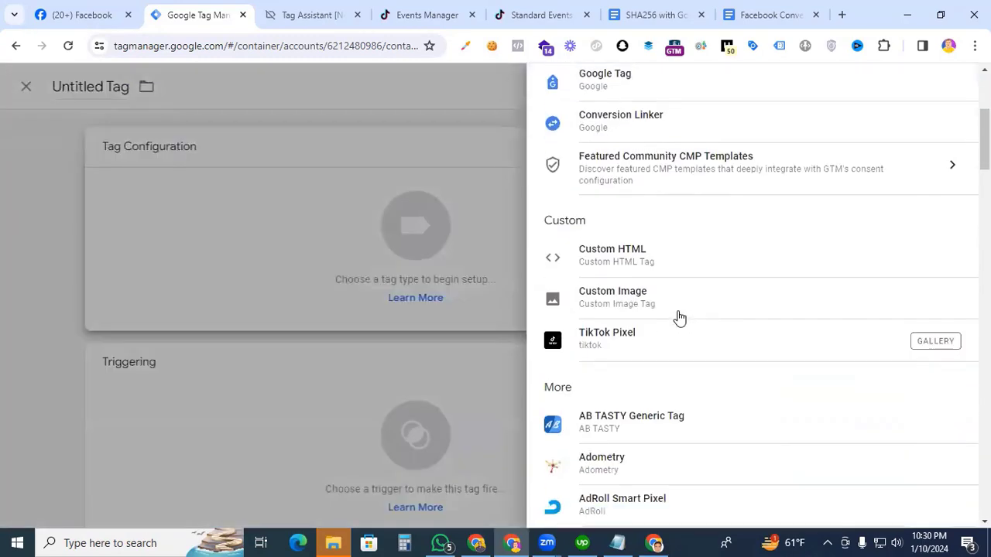
{"action": "left_click", "coordinate": [642, 317]}
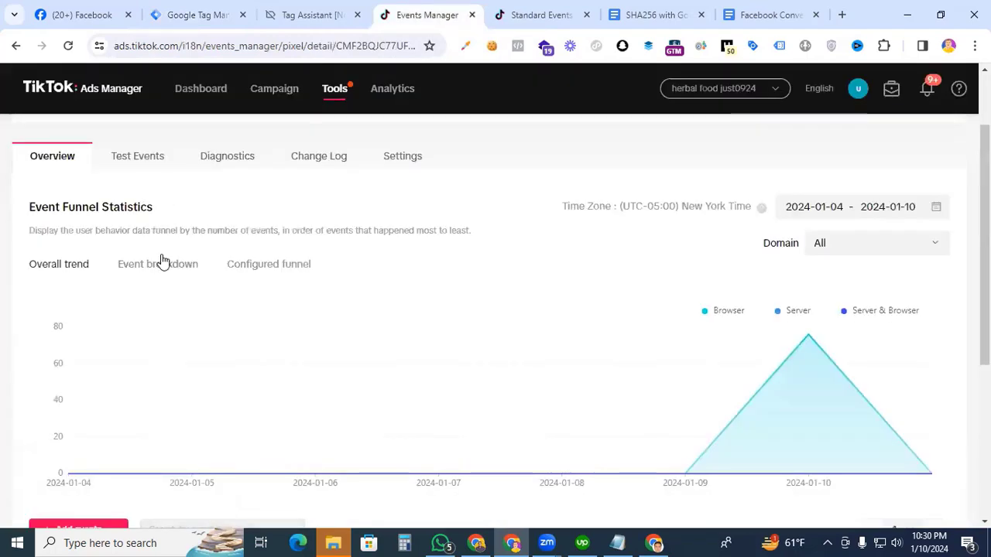
Step: Paste the pixel ID from Events Manager and set the Trigger Event to PlaceAnOrder
{"action": "left_click_drag", "start_coordinate": [172, 203], "coordinate": [40, 204]}
{"action": "key", "text": "ctrl+c"}
{"action": "key", "text": "ctrl+2"}
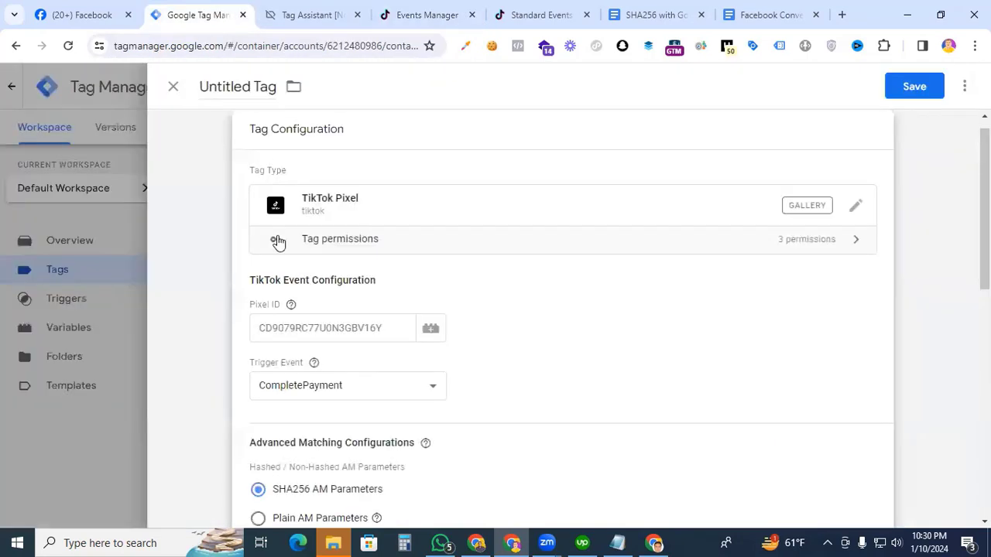
{"action": "left_click", "coordinate": [292, 331]}
{"action": "key", "text": "ctrl+v"}
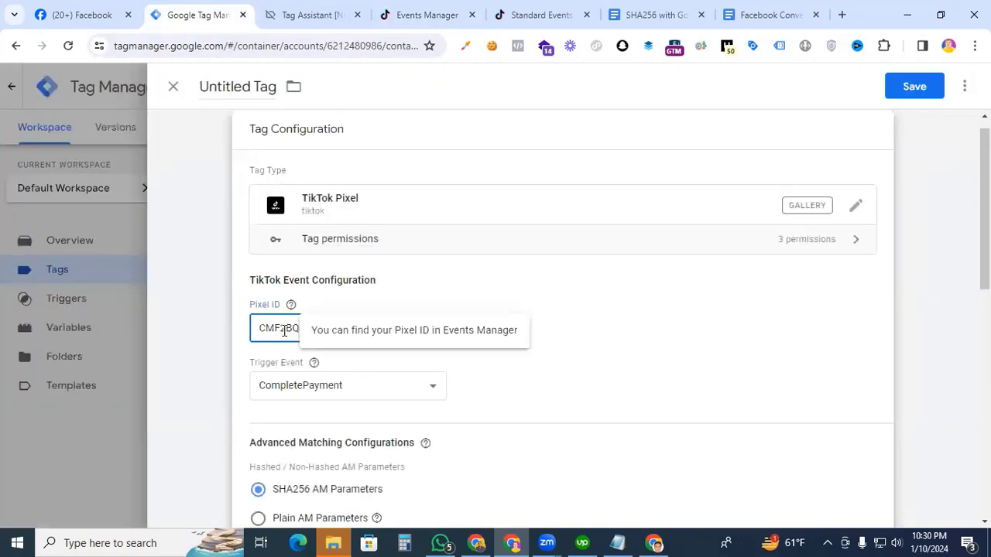
{"action": "key", "text": "Tab"}
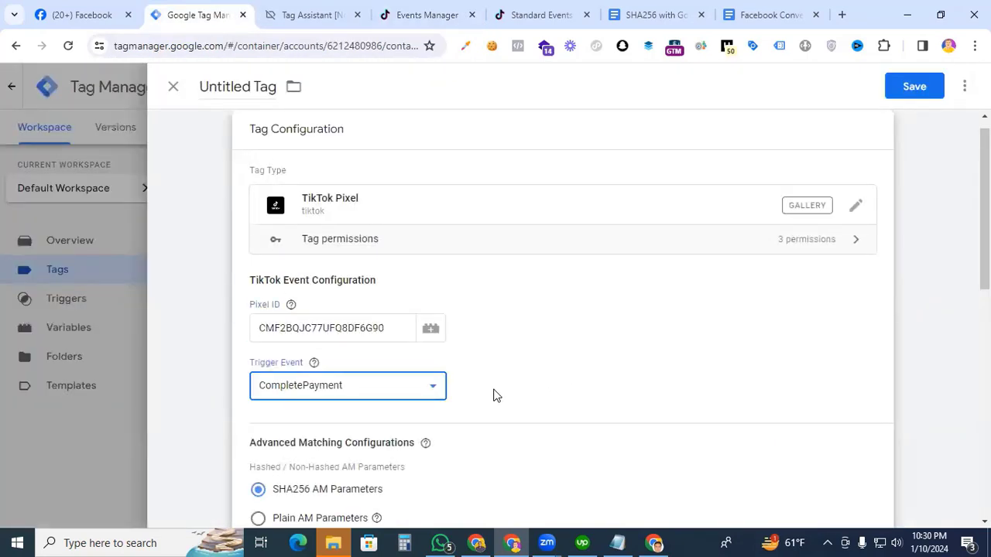
{"action": "scroll", "coordinate": [500, 378], "scroll_direction": "down", "scroll_amount": 1}
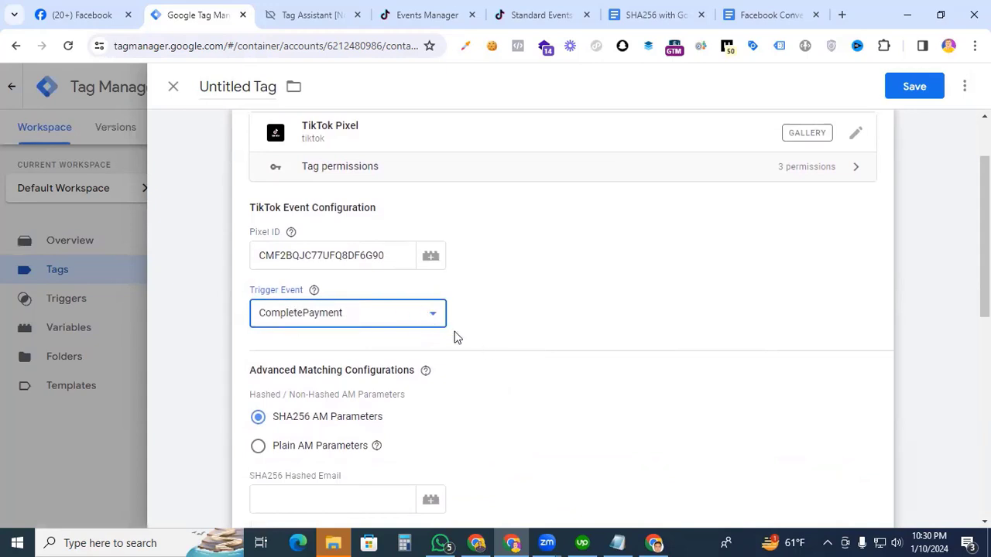
{"action": "left_click", "coordinate": [422, 325]}
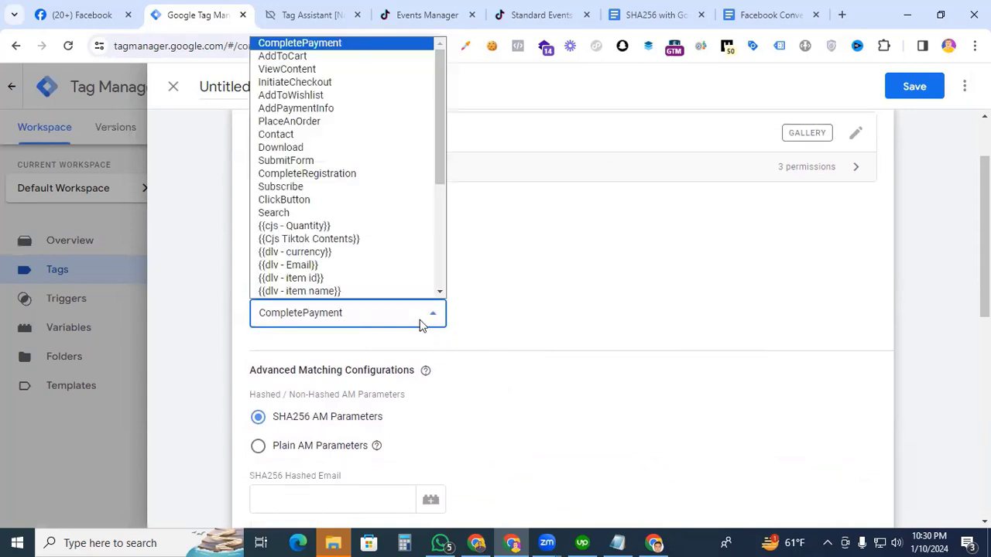
{"action": "left_click", "coordinate": [359, 121]}
{"action": "scroll", "coordinate": [521, 293], "scroll_direction": "down", "scroll_amount": 3}
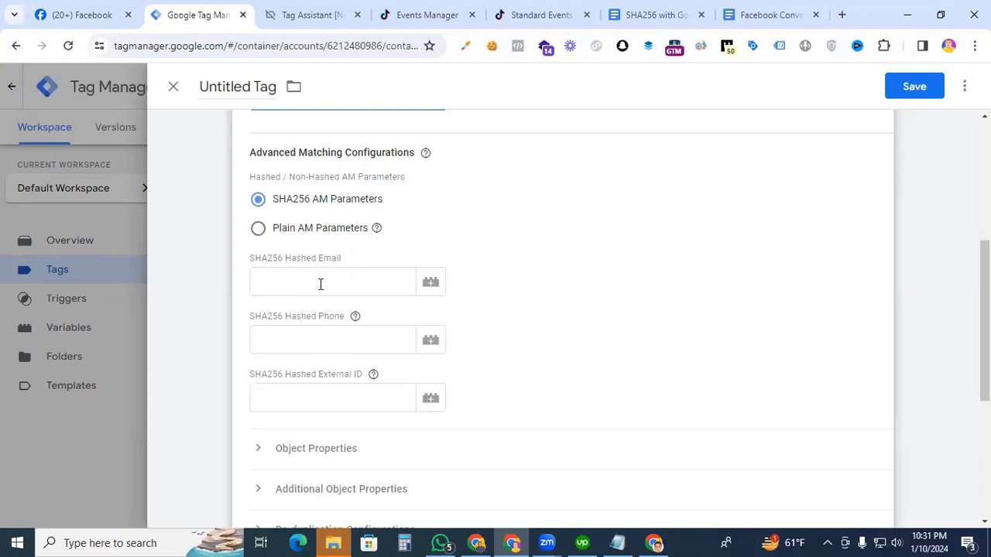
Step: Fill hashed email with the Hash Email variable and hashed phone with Hash phone No
{"action": "left_click", "coordinate": [320, 284]}
{"action": "type", "text": "{{Hash Email}}"}
{"action": "left_click", "coordinate": [305, 342]}
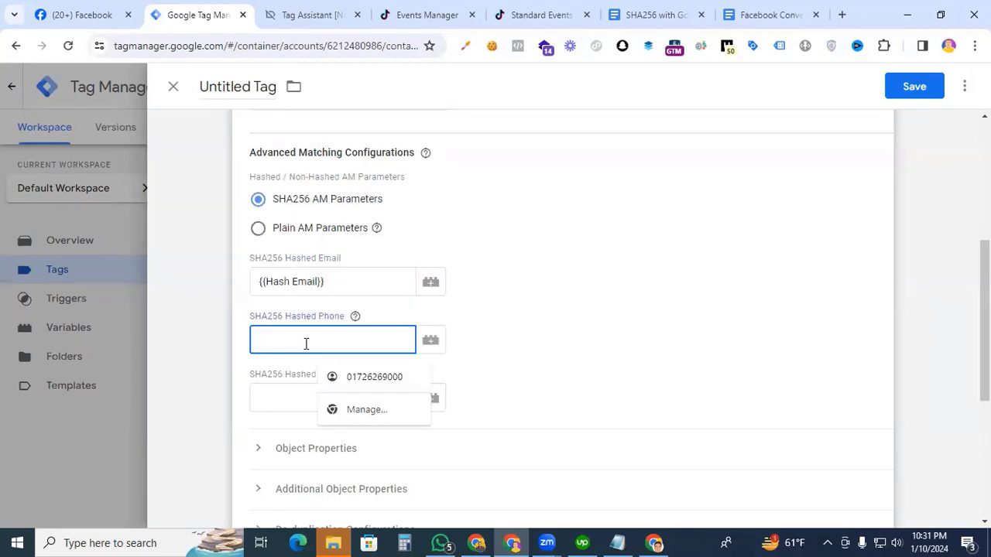
{"action": "type", "text": "{{phone"}
{"action": "left_click", "coordinate": [301, 398]}
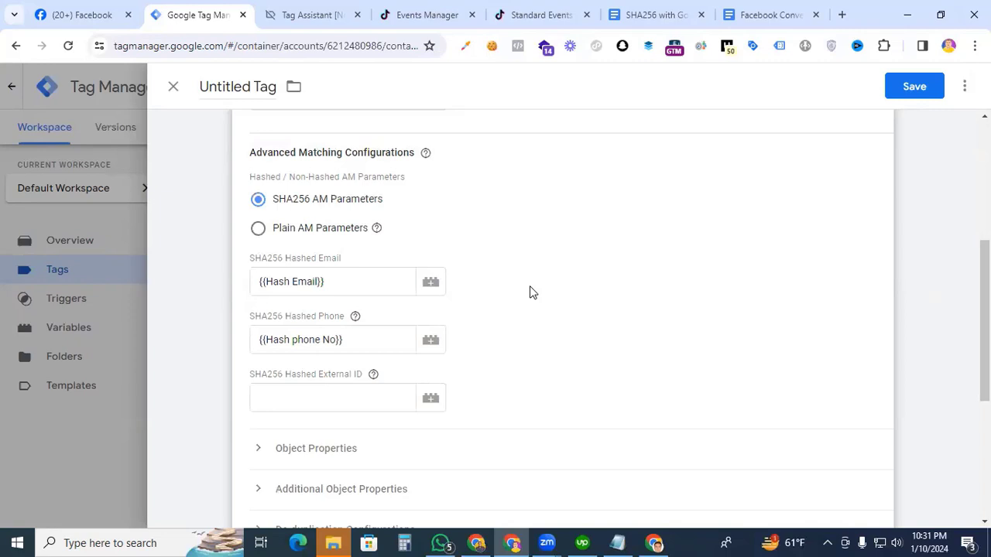
Step: Send multiple products as contents, using the {{Cjs Tiktok Contents}} variable
{"action": "scroll", "coordinate": [529, 292], "scroll_direction": "down", "scroll_amount": 3}
{"action": "left_click", "coordinate": [258, 231]}
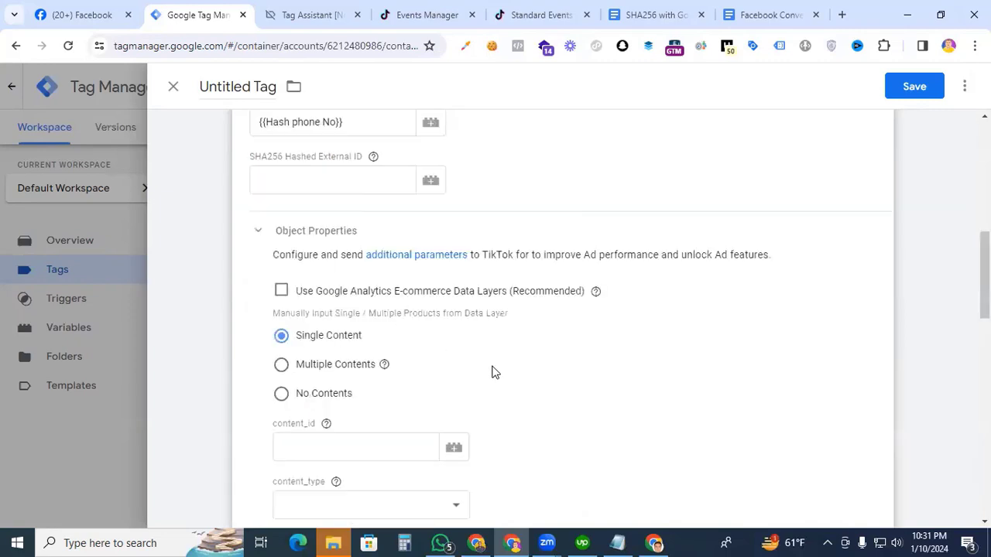
{"action": "left_click", "coordinate": [281, 364]}
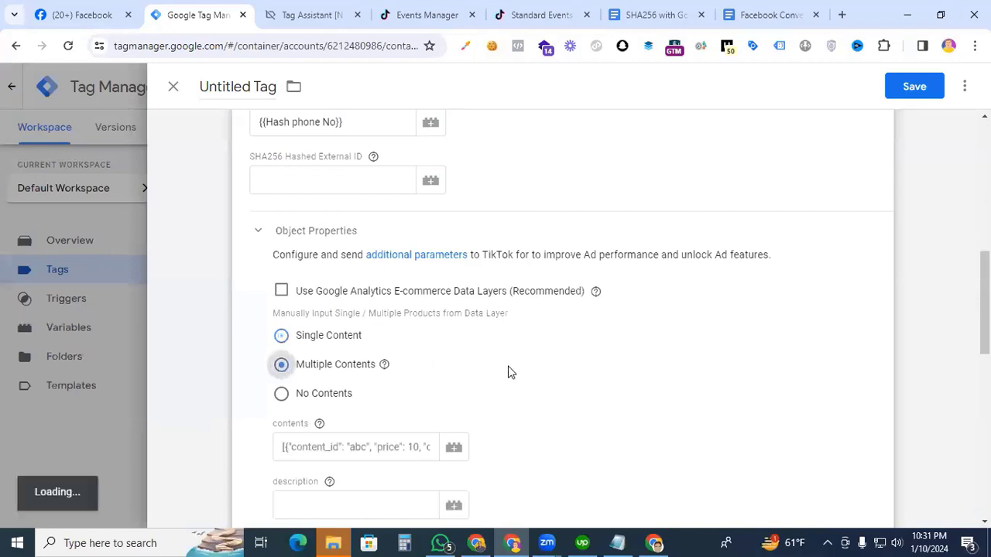
{"action": "scroll", "coordinate": [571, 364], "scroll_direction": "down", "scroll_amount": 1}
{"action": "scroll", "coordinate": [367, 354], "scroll_direction": "down", "scroll_amount": 1}
{"action": "left_click", "coordinate": [361, 296]}
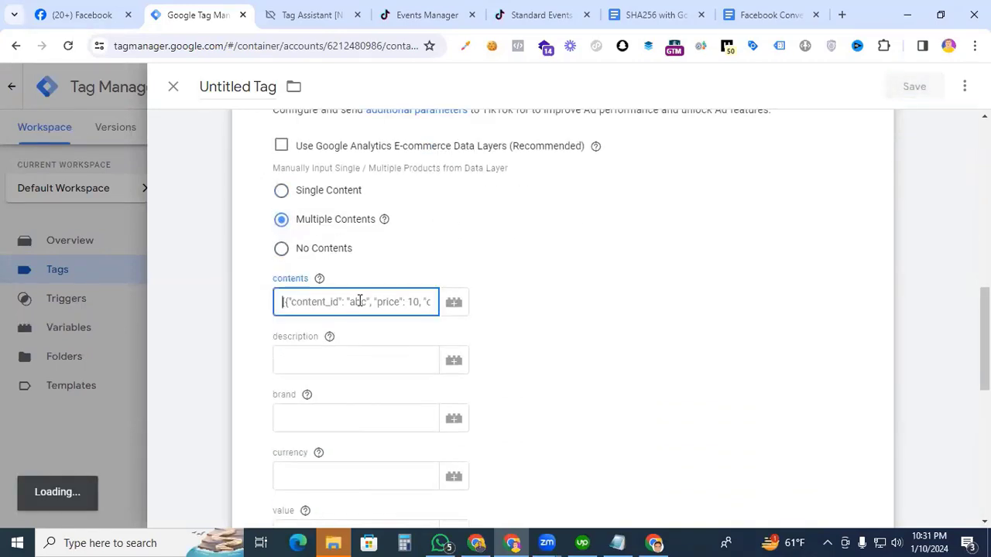
{"action": "key", "text": "ctrl+a"}
{"action": "type", "text": "{{con"}
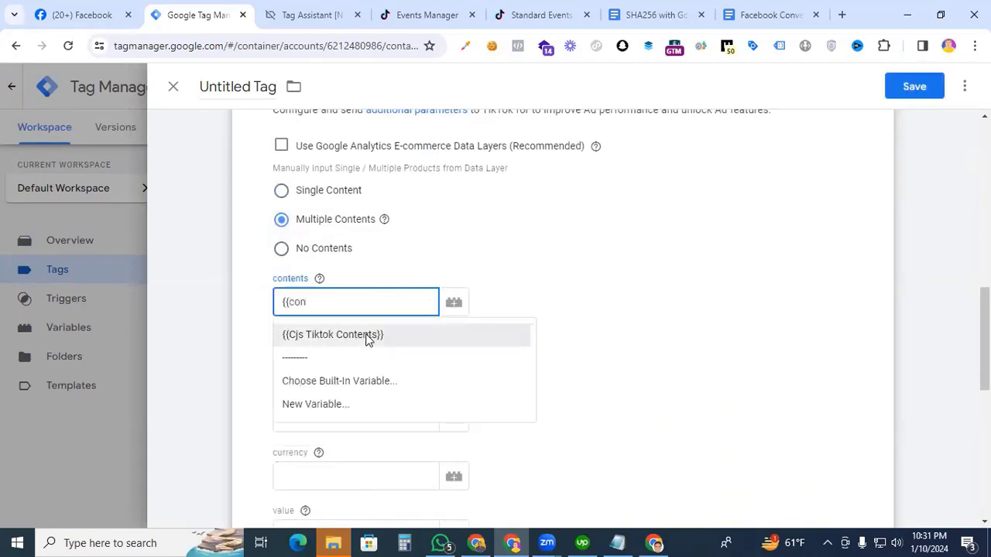
{"action": "left_click", "coordinate": [369, 335]}
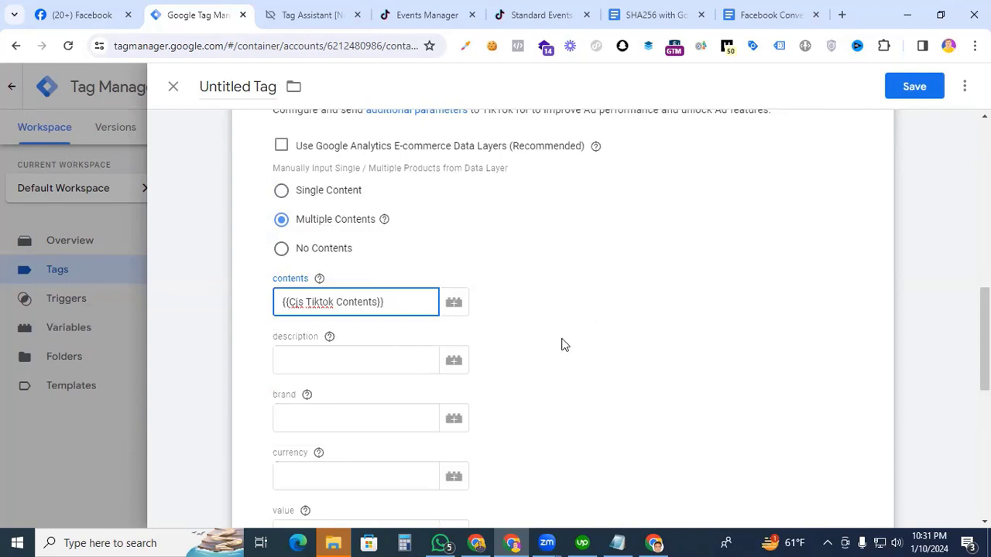
Step: Set currency to {{dlv - currency}} and value to {{dlv value}}
{"action": "scroll", "coordinate": [546, 336], "scroll_direction": "down", "scroll_amount": 1}
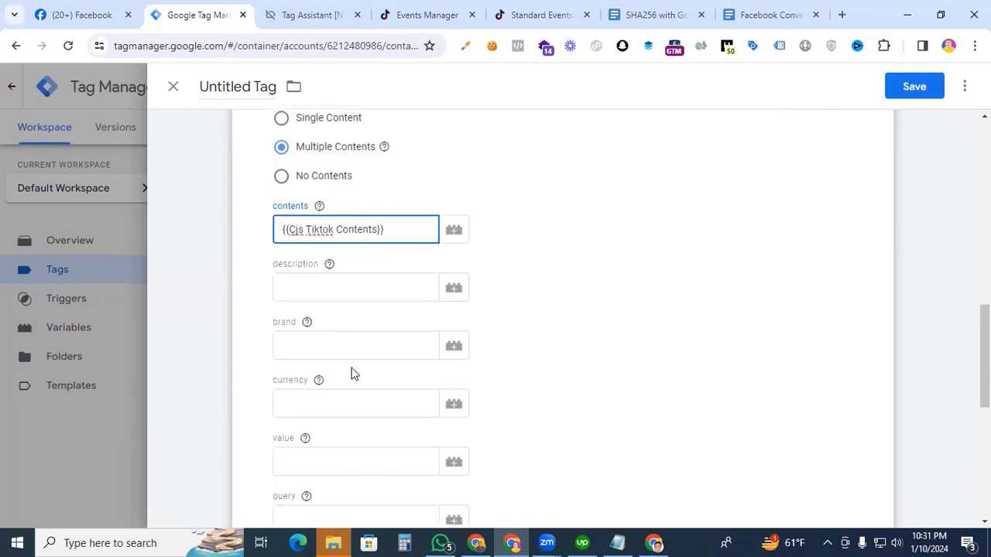
{"action": "scroll", "coordinate": [540, 363], "scroll_direction": "down", "scroll_amount": 1}
{"action": "left_click", "coordinate": [367, 332]}
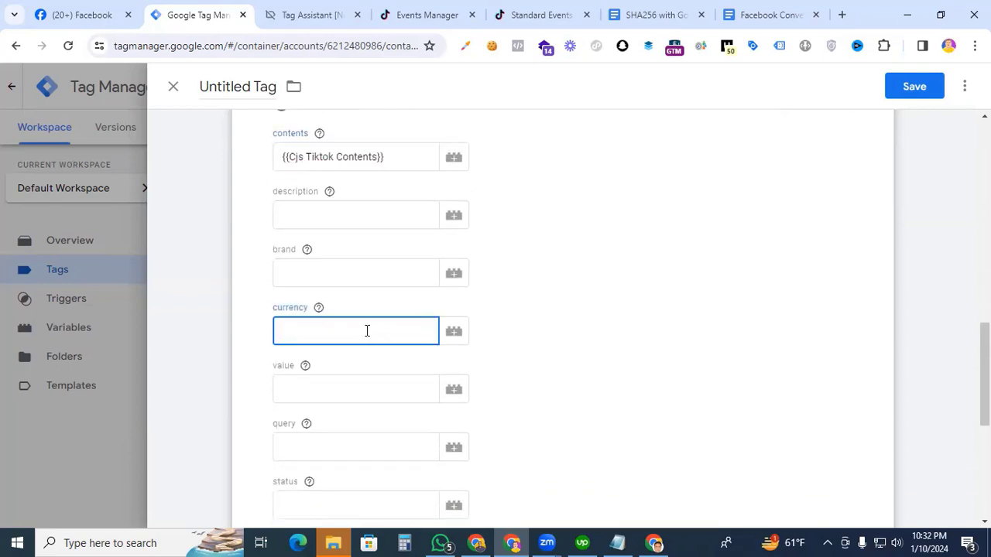
{"action": "type", "text": "{{cu"}
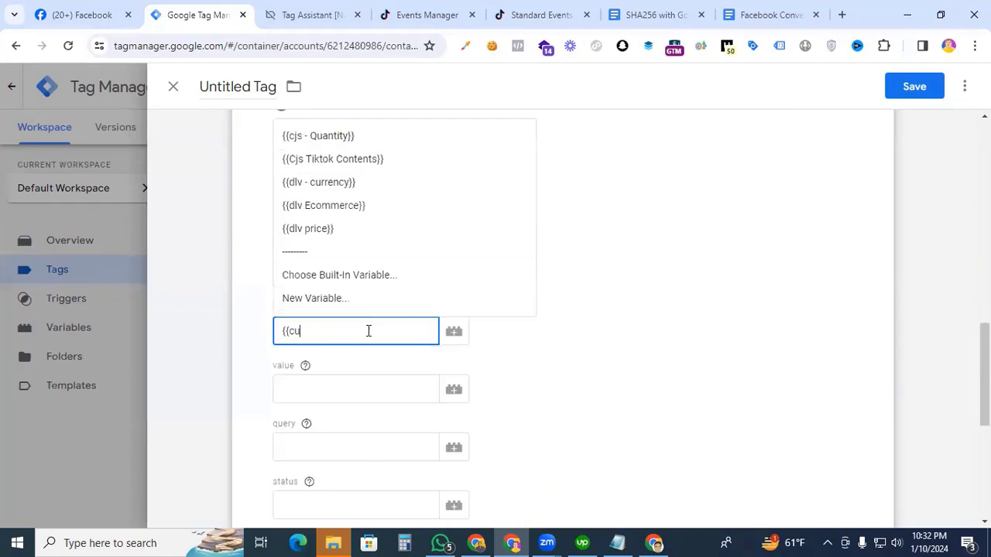
{"action": "left_click", "coordinate": [369, 361]}
{"action": "scroll", "coordinate": [369, 361], "scroll_direction": "down", "scroll_amount": 1}
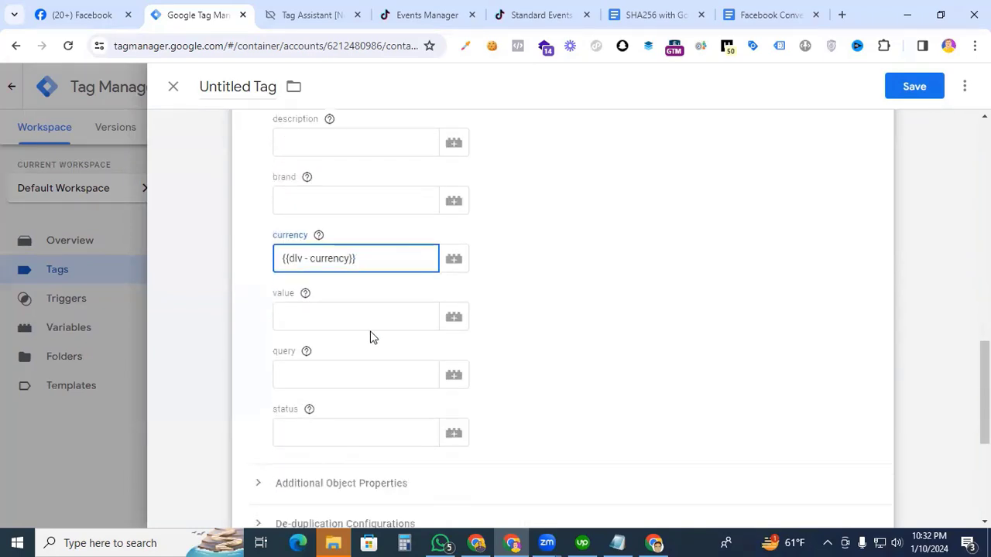
{"action": "left_click", "coordinate": [349, 310]}
{"action": "type", "text": "{{"}
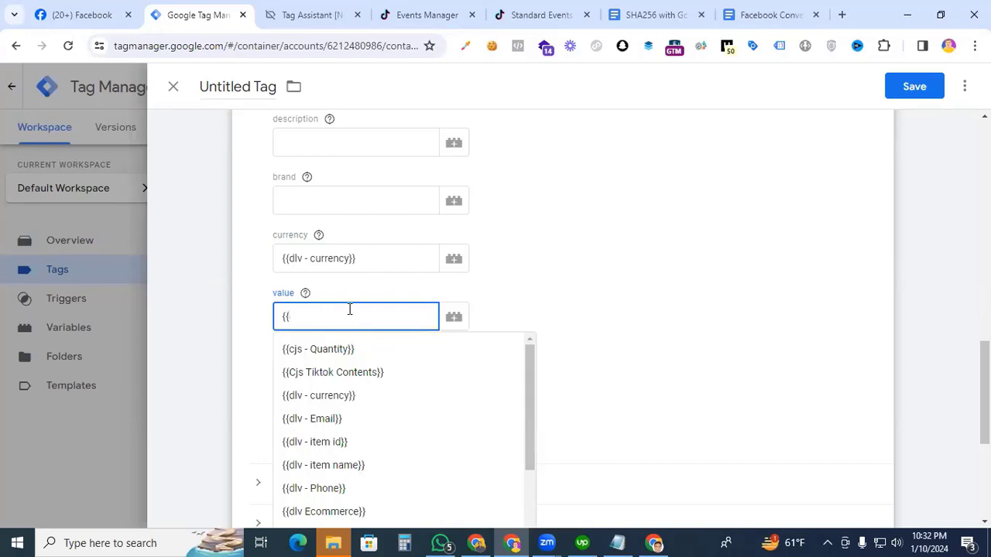
{"action": "type", "text": "dlv val"}
{"action": "left_click", "coordinate": [345, 356]}
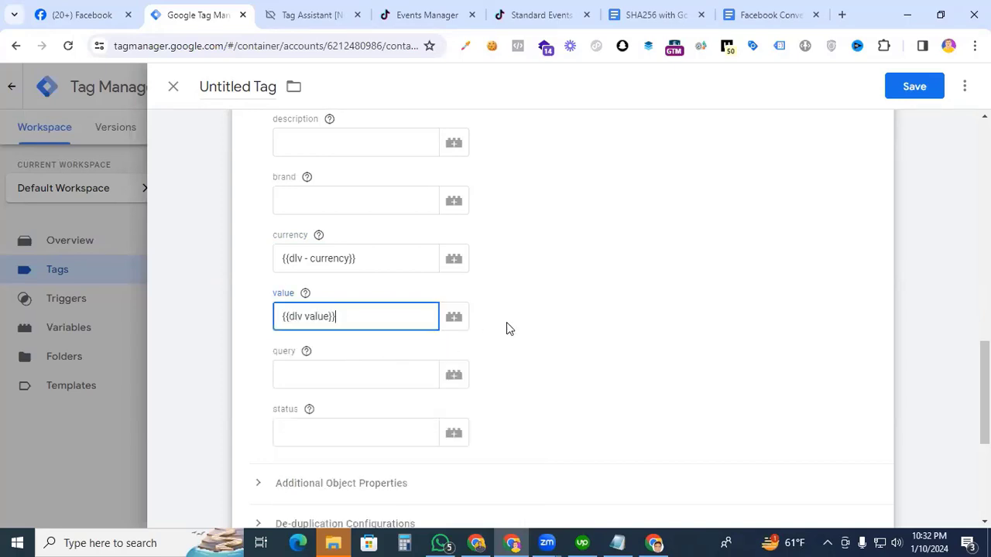
{"action": "scroll", "coordinate": [354, 376], "scroll_direction": "down", "scroll_amount": 4}
Step: Fire the tag on Event - Tiktok purchase, name it 'Tiktok Place an order' and save
{"action": "left_click", "coordinate": [549, 405]}
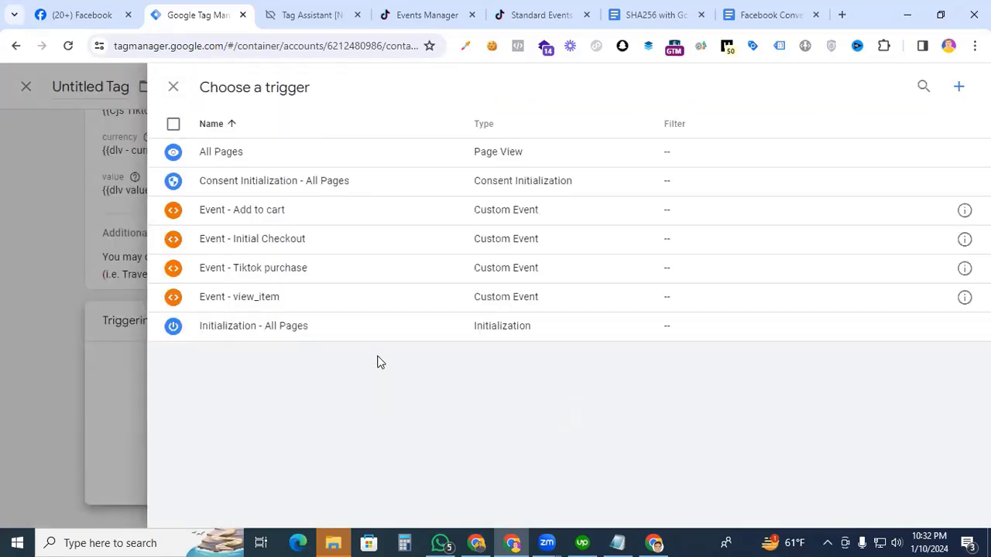
{"action": "left_click", "coordinate": [280, 277]}
{"action": "scroll", "coordinate": [434, 385], "scroll_direction": "up", "scroll_amount": 4}
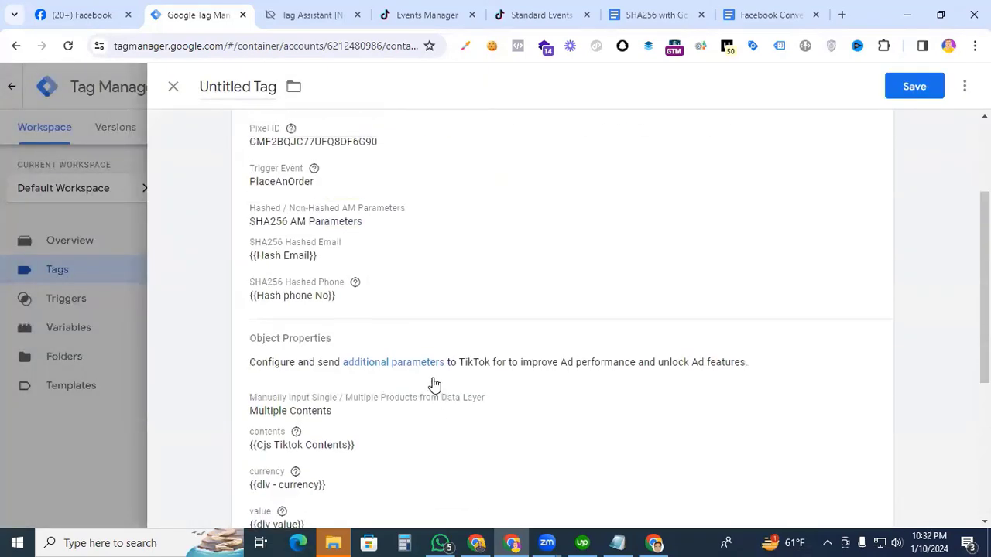
{"action": "scroll", "coordinate": [434, 385], "scroll_direction": "up", "scroll_amount": 2}
{"action": "left_click", "coordinate": [249, 87]}
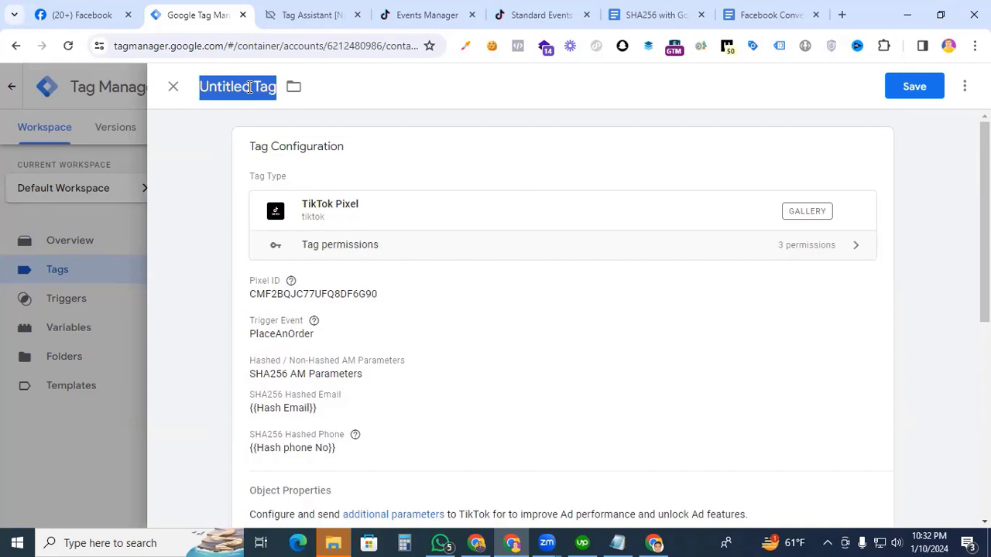
{"action": "type", "text": "Tiktok Plan"}
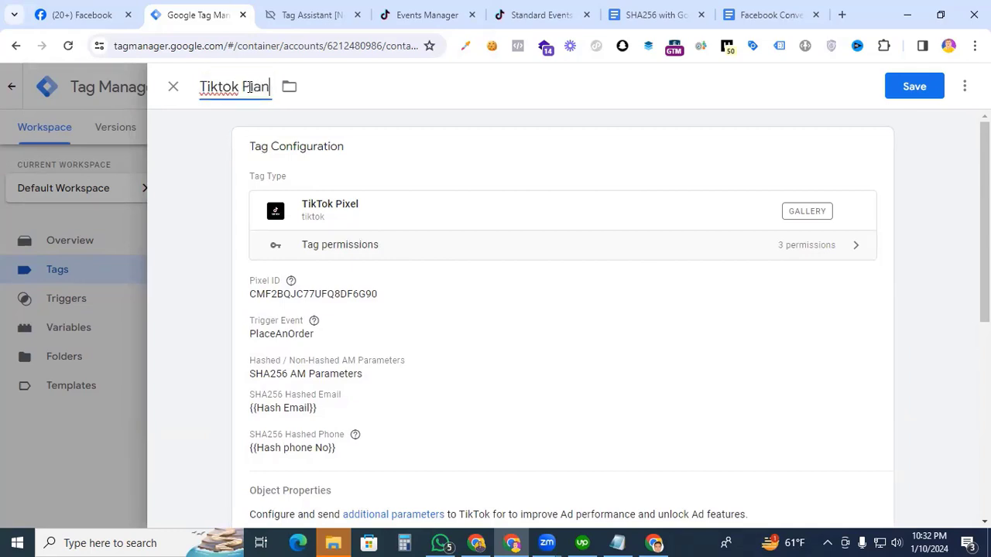
{"action": "key", "text": "BackSpace"}
{"action": "type", "text": "ce an order"}
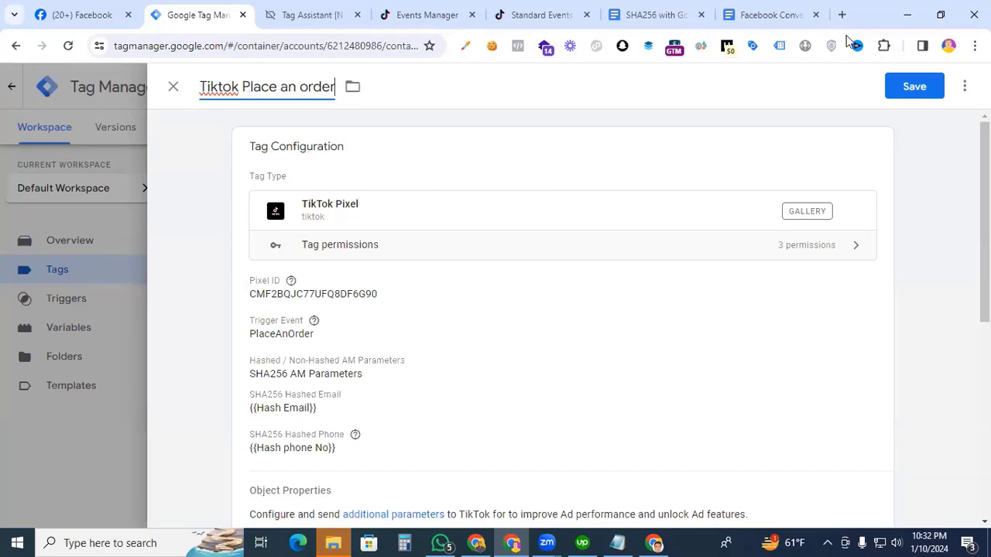
{"action": "left_click", "coordinate": [915, 90]}
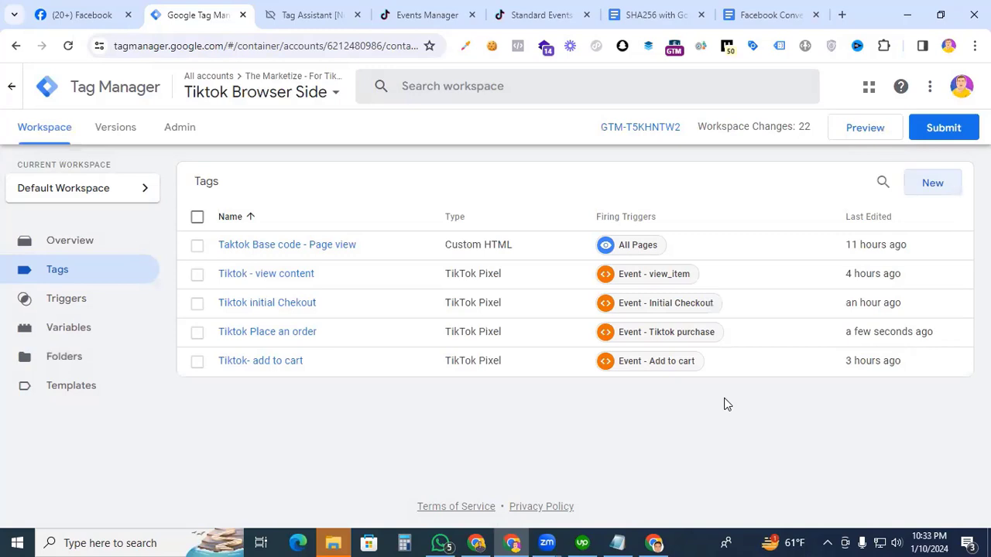
Step: Launch GTM preview mode and connect Tag Assistant to the store's address
{"action": "left_click", "coordinate": [863, 129]}
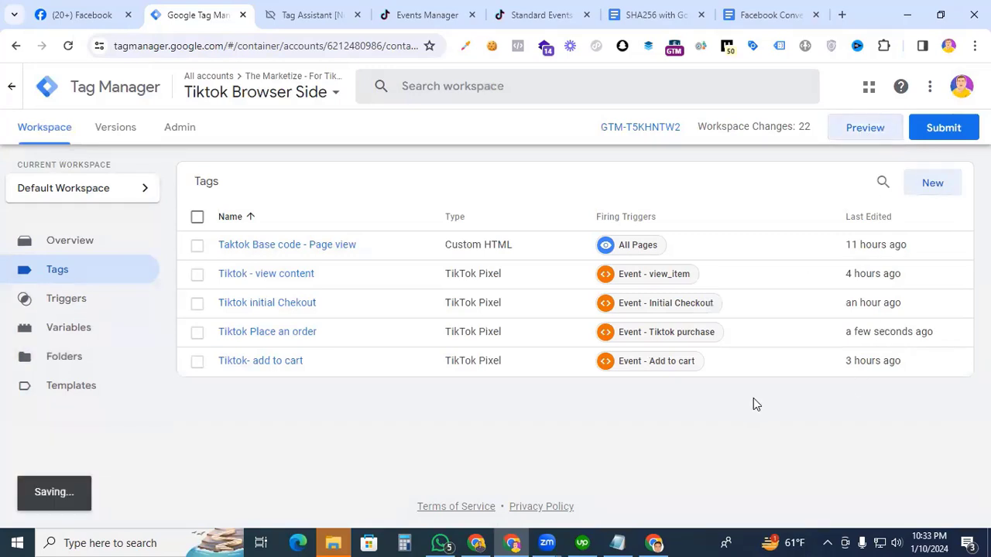
{"action": "left_click", "coordinate": [870, 139]}
{"action": "left_click", "coordinate": [453, 320]}
{"action": "left_click", "coordinate": [488, 453]}
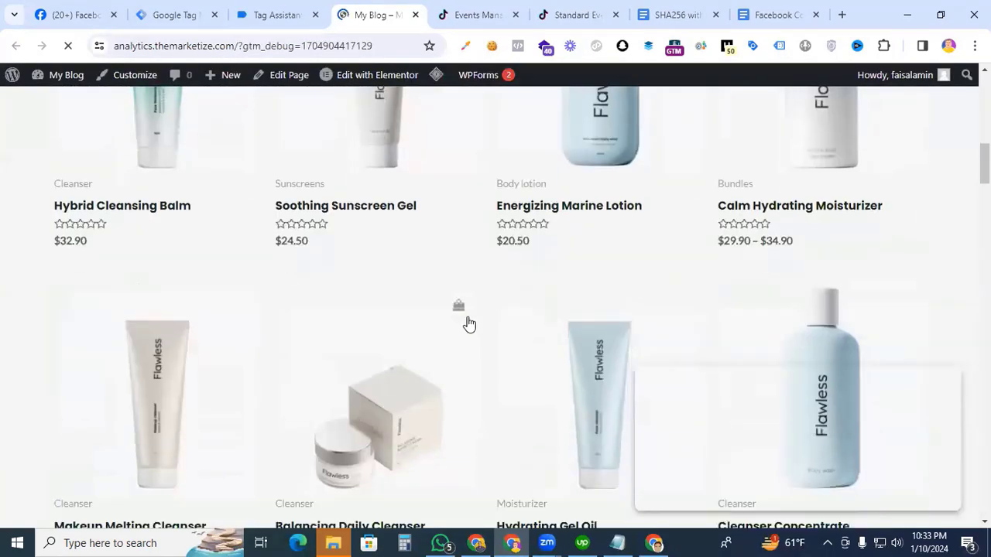
Step: Add Soothing Sunscreen Gel and Energizing Marine Lotion to the cart from new product tabs
{"action": "middle_click", "coordinate": [465, 206]}
{"action": "middle_click", "coordinate": [513, 214]}
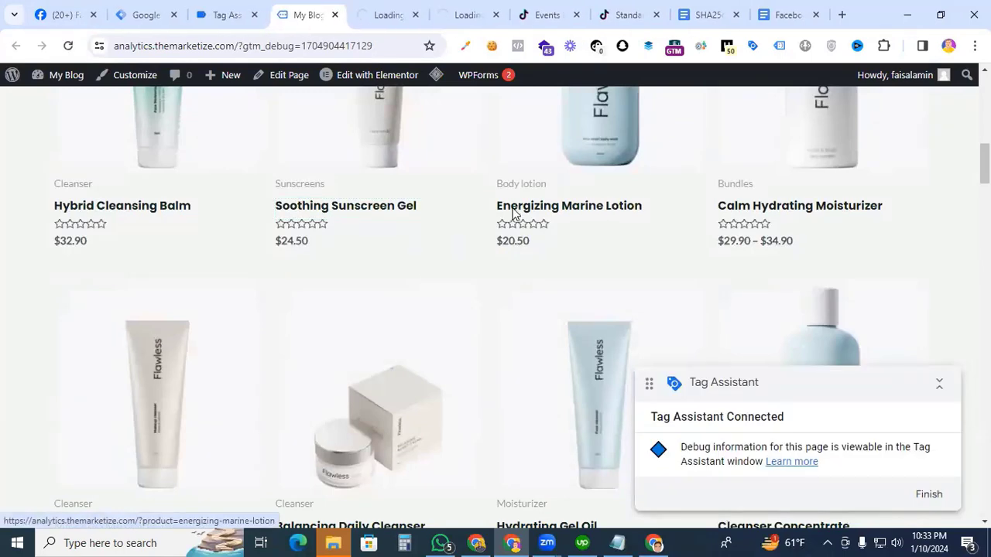
{"action": "key", "text": "ctrl+Tab"}
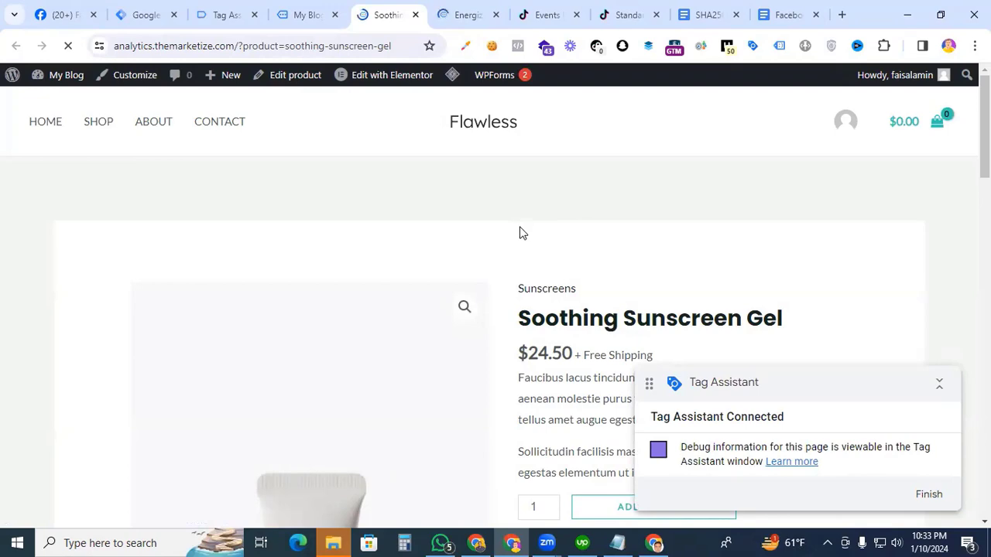
{"action": "scroll", "coordinate": [521, 234], "scroll_direction": "down", "scroll_amount": 3}
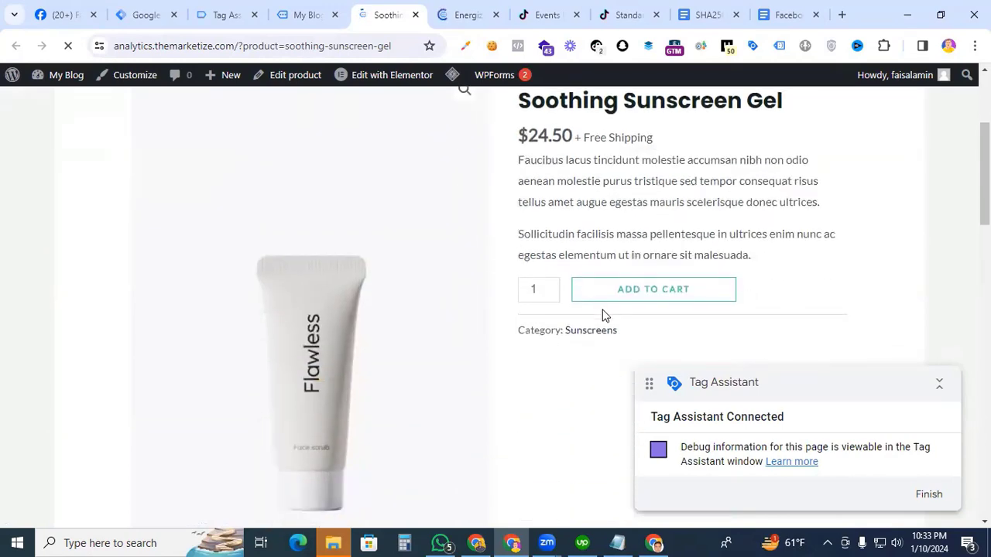
{"action": "left_click", "coordinate": [623, 289]}
{"action": "left_click", "coordinate": [466, 16]}
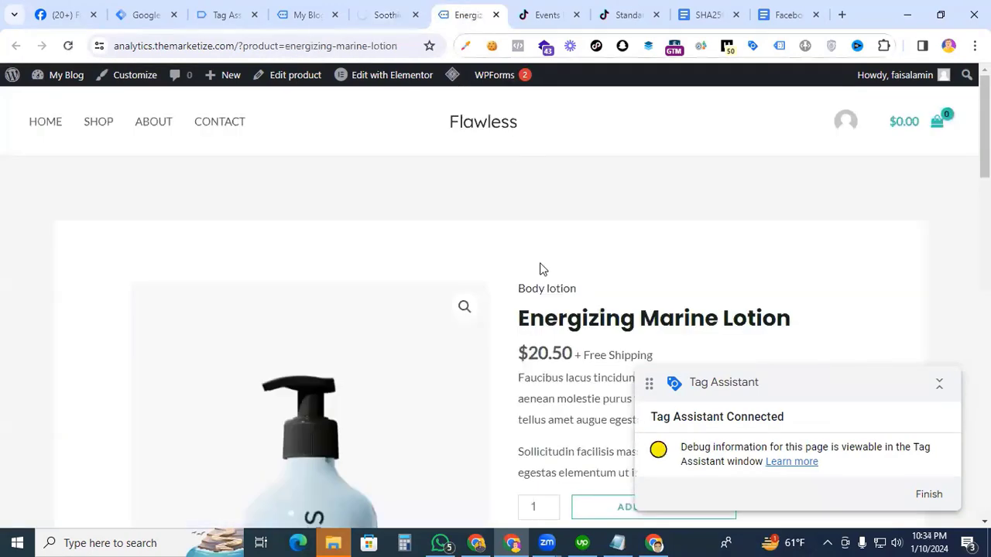
{"action": "scroll", "coordinate": [540, 268], "scroll_direction": "down", "scroll_amount": 4}
{"action": "left_click", "coordinate": [614, 232]}
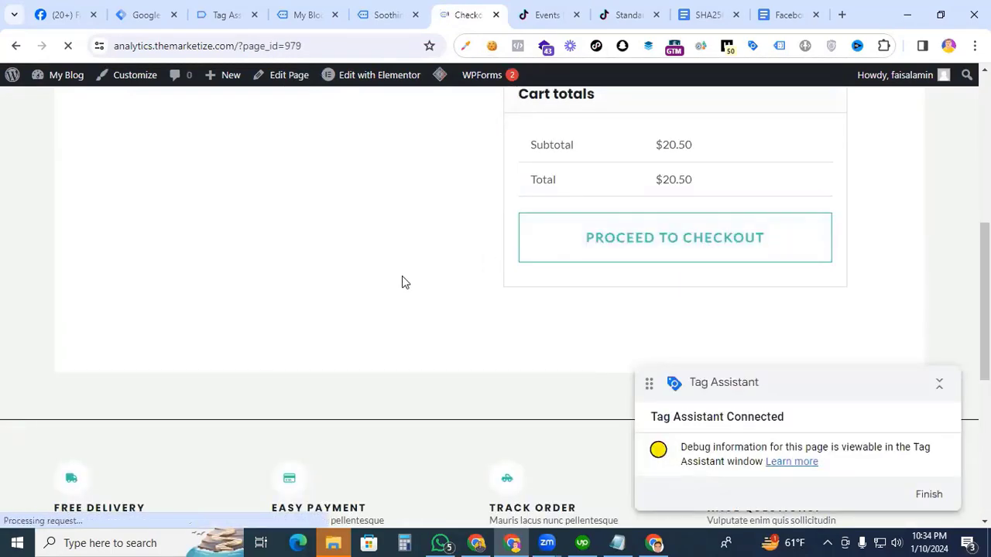
{"action": "scroll", "coordinate": [77, 238], "scroll_direction": "down", "scroll_amount": 5}
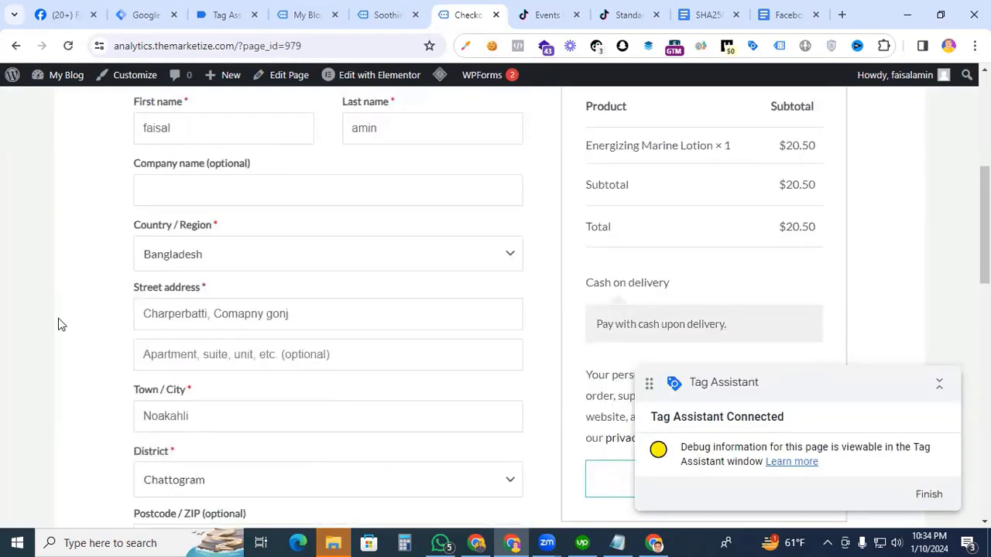
{"action": "scroll", "coordinate": [90, 346], "scroll_direction": "down", "scroll_amount": 3}
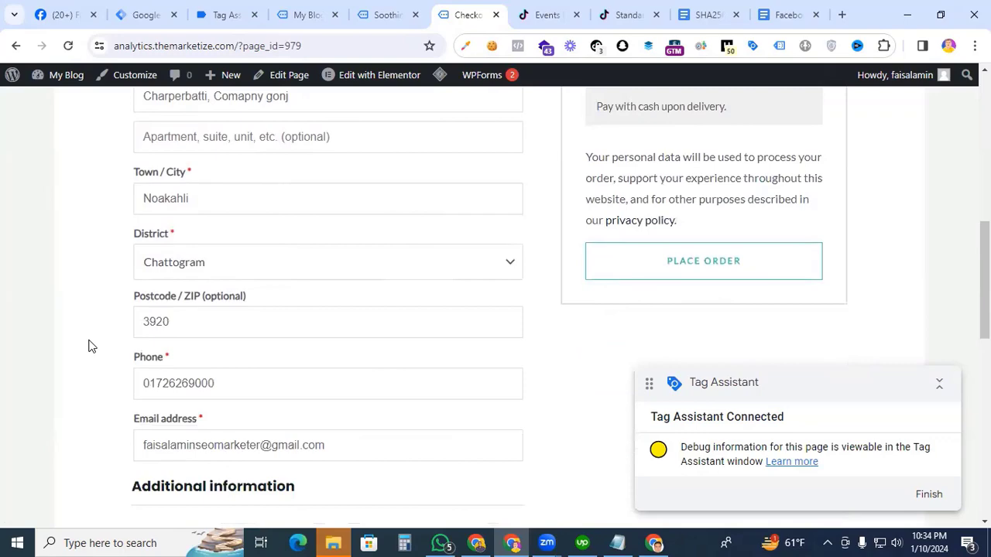
{"action": "scroll", "coordinate": [90, 346], "scroll_direction": "down", "scroll_amount": 1}
Step: Place the order and inspect the Place an Order event's parameters in TikTok Pixel Helper
{"action": "left_click", "coordinate": [690, 203]}
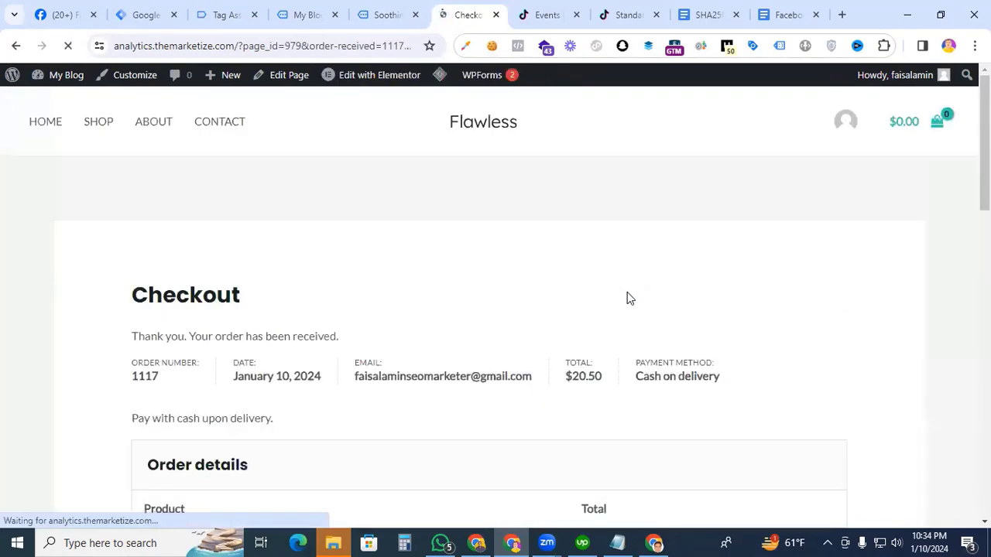
{"action": "left_click", "coordinate": [596, 48]}
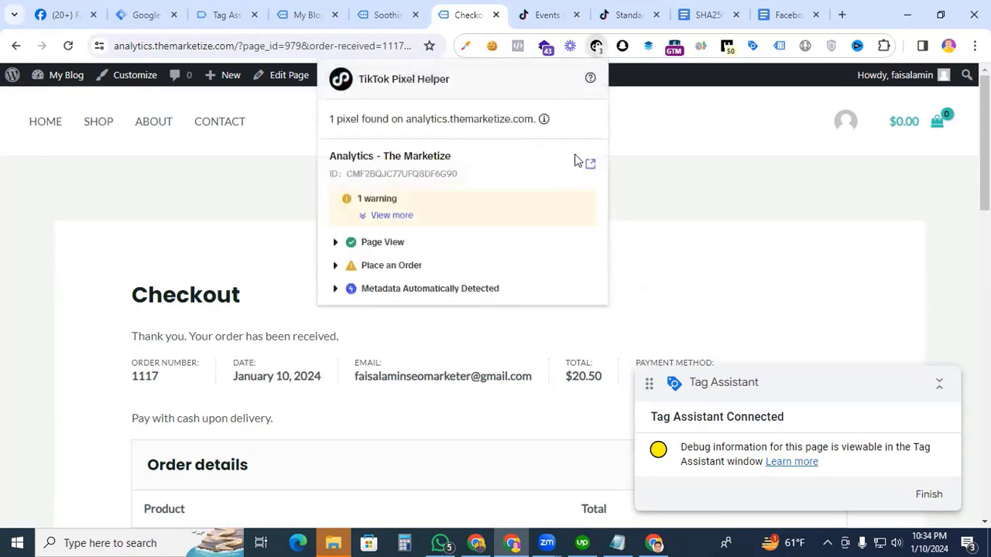
{"action": "left_click", "coordinate": [336, 266]}
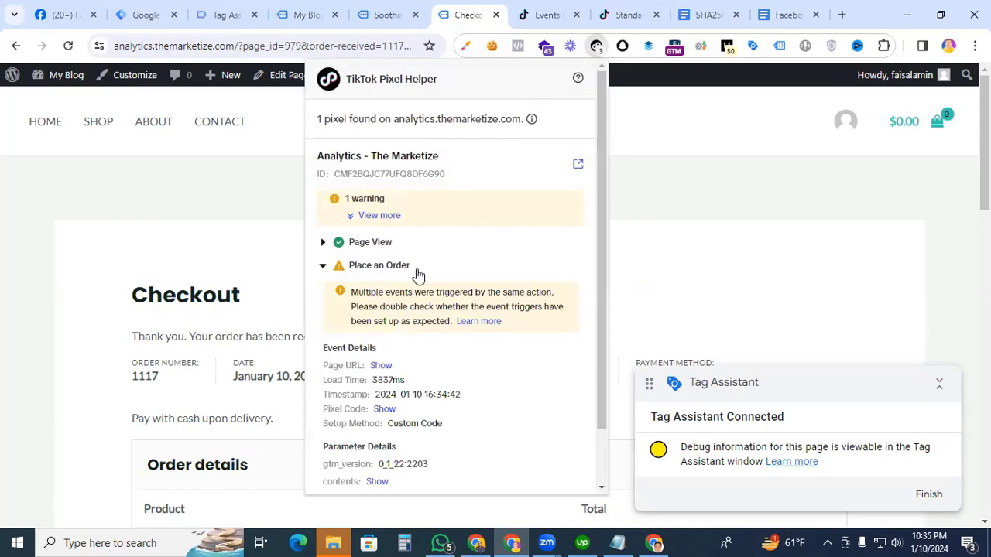
{"action": "scroll", "coordinate": [457, 350], "scroll_direction": "down", "scroll_amount": 1}
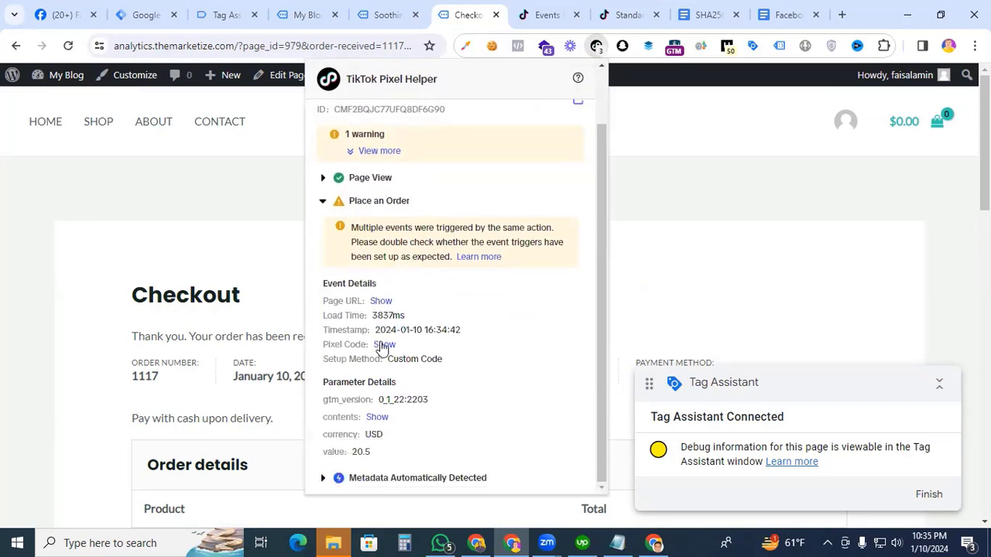
{"action": "left_click", "coordinate": [384, 346]}
{"action": "scroll", "coordinate": [384, 346], "scroll_direction": "down", "scroll_amount": 1}
Step: Dismiss Tag Assistant's Connected! notice and scroll the Summary to the Tags Fired list
{"action": "left_click", "coordinate": [236, 19]}
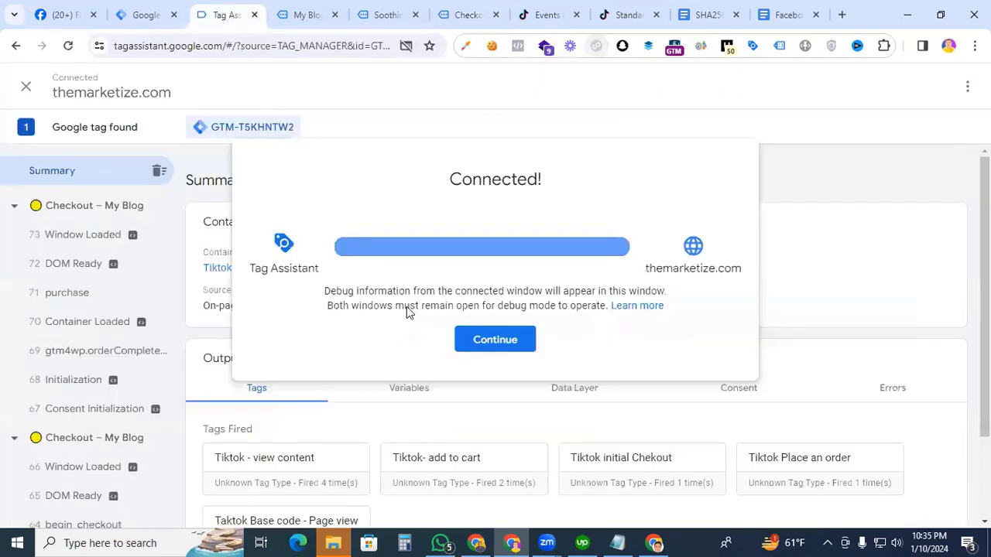
{"action": "left_click", "coordinate": [501, 341]}
{"action": "scroll", "coordinate": [510, 397], "scroll_direction": "down", "scroll_amount": 2}
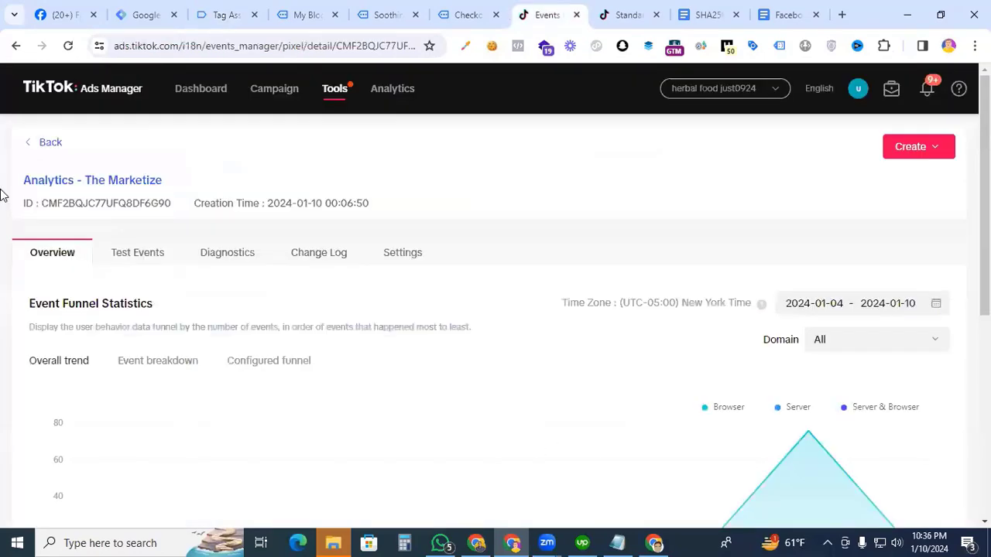
Step: Scroll the pixel Overview down to the events table of active browser events
{"action": "scroll", "coordinate": [290, 230], "scroll_direction": "down", "scroll_amount": 5}
{"action": "scroll", "coordinate": [290, 233], "scroll_direction": "down", "scroll_amount": 1}
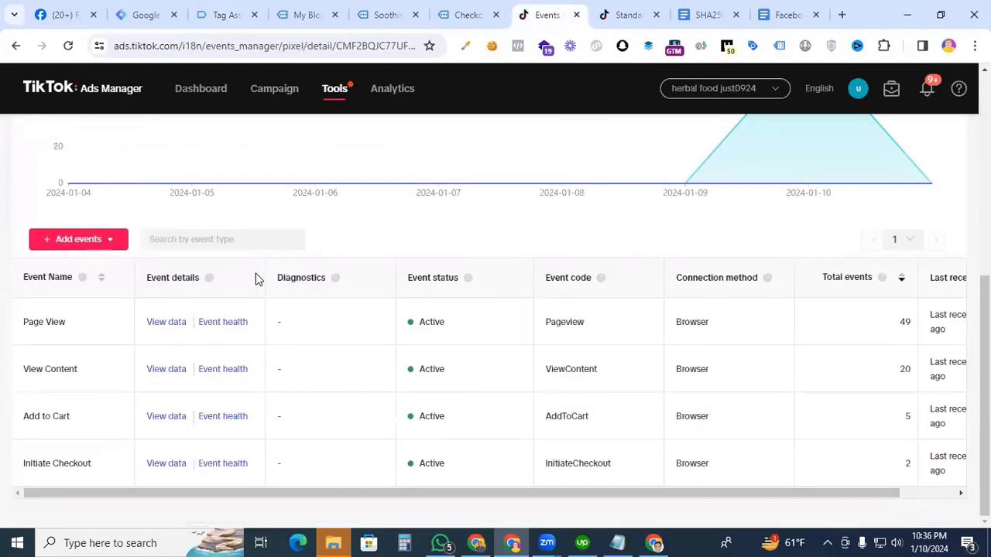